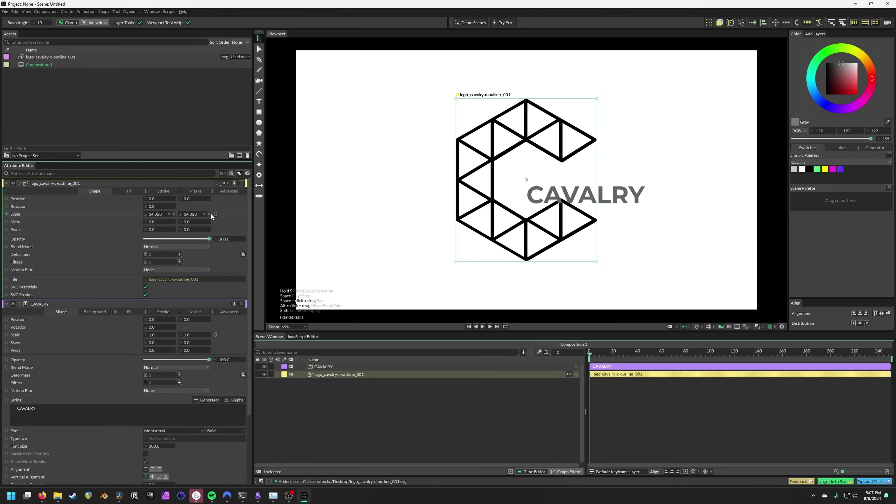
Centre the CAVALRY text under the logo and set the Auto-Animate Animation Time Offset to -20.
{"action": "left_click", "coordinate": [861, 314]}
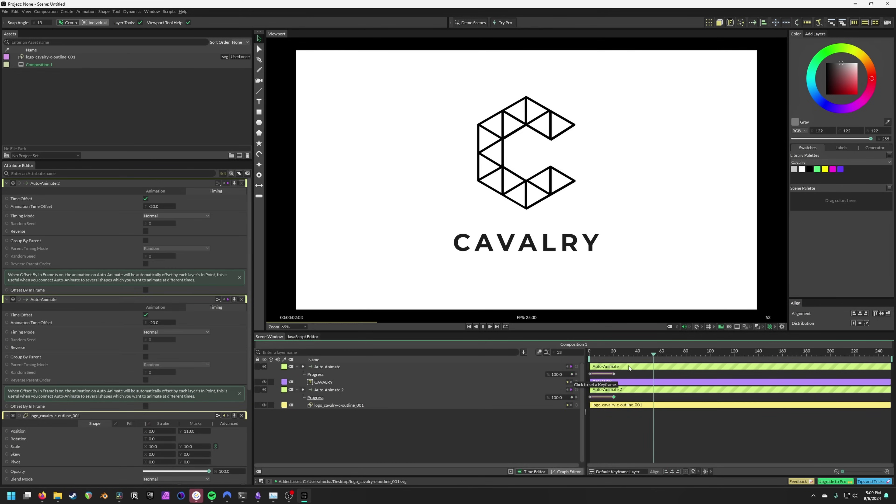
{"action": "left_click", "coordinate": [635, 360]}
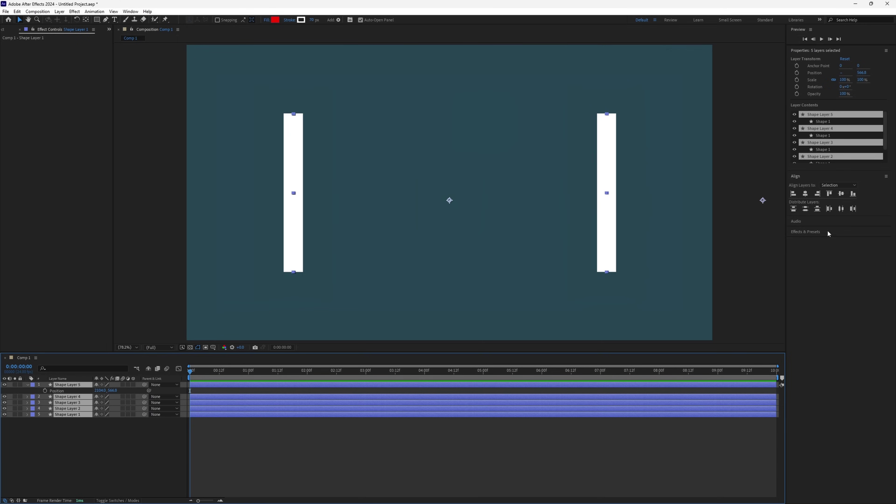
Distribute the five bars horizontally, then shorten the 2022 and 2020 bars via Trim Paths End.
{"action": "left_click", "coordinate": [842, 209]}
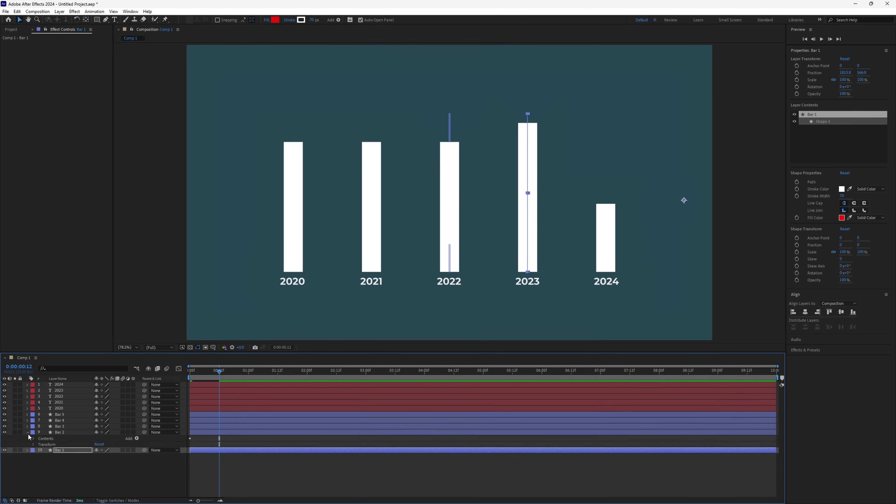
{"action": "left_click_drag", "start_coordinate": [98, 456], "coordinate": [99, 456]}
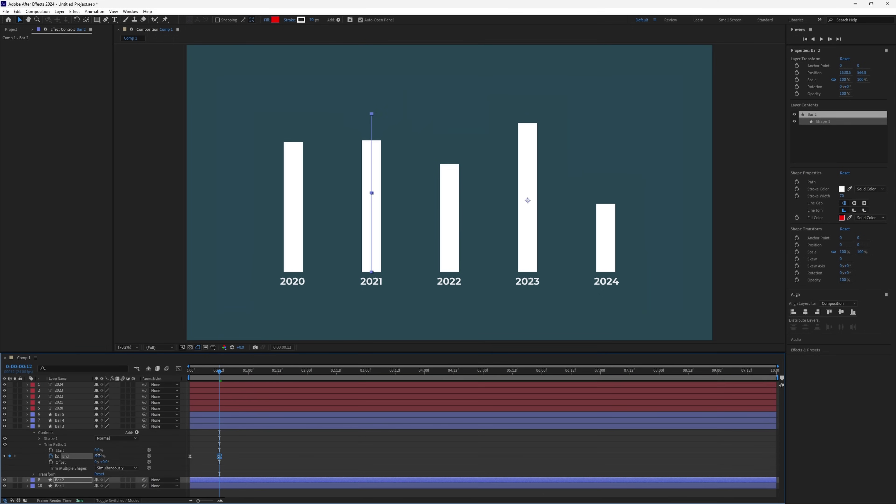
{"action": "left_click_drag", "start_coordinate": [99, 456], "coordinate": [94, 456]}
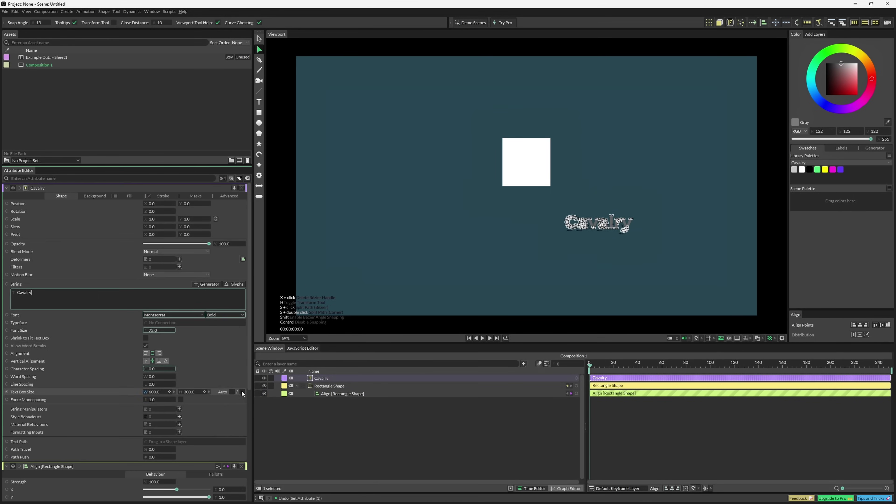
Link the Example Data CSV's Data column to the Value Blend driving the bar heights.
{"action": "scroll", "coordinate": [222, 374], "scroll_direction": "down", "scroll_amount": 2}
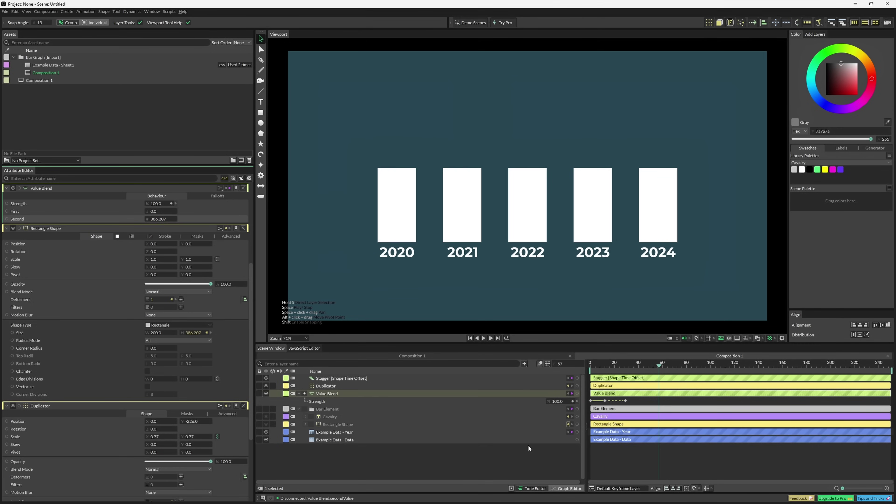
{"action": "left_click_drag", "start_coordinate": [578, 442], "coordinate": [428, 434]}
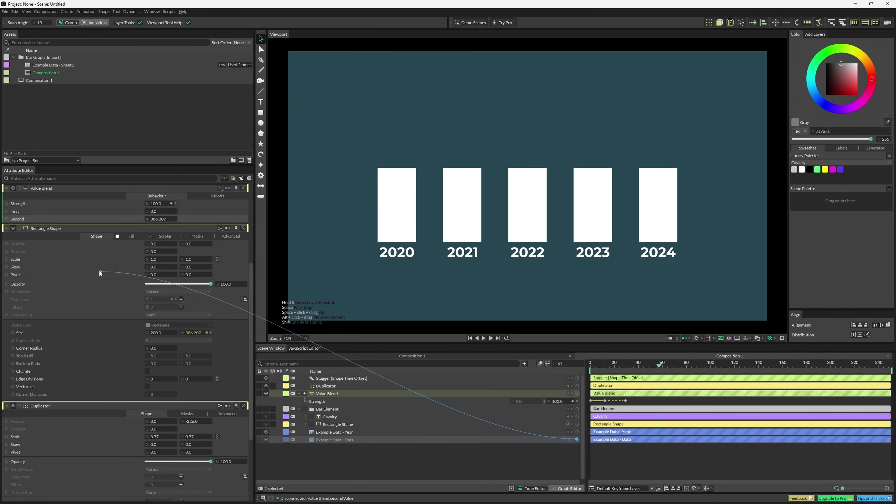
{"action": "left_click_drag", "start_coordinate": [38, 219], "coordinate": [39, 219]}
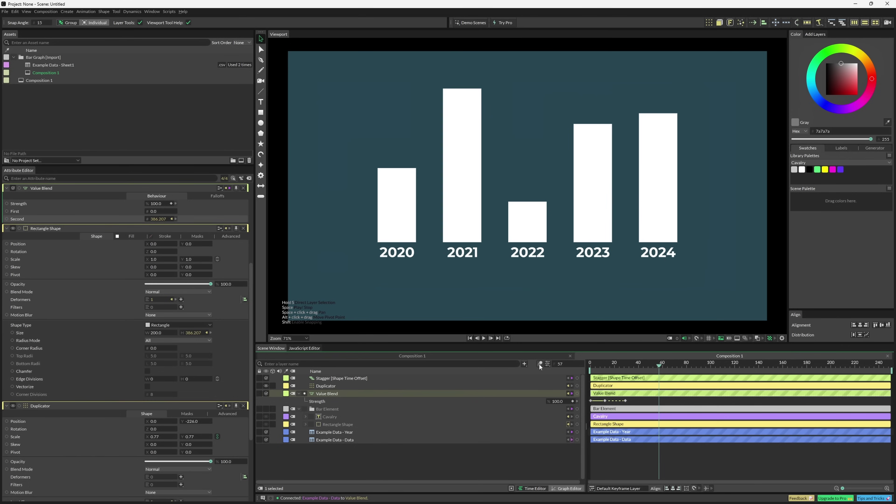
Rewind and play the bars growing to their CSV values, then dismiss the import options.
{"action": "left_click_drag", "start_coordinate": [649, 371], "coordinate": [596, 371]}
{"action": "key", "text": "space"}
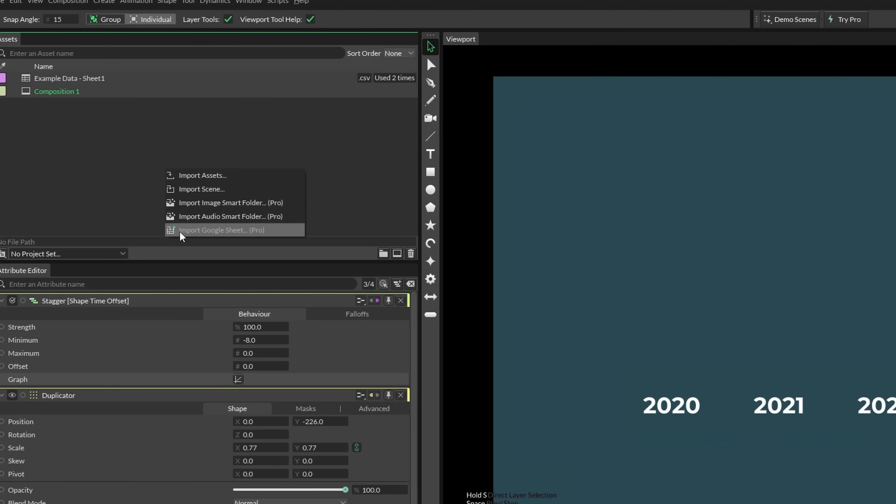
{"action": "left_click", "coordinate": [87, 205]}
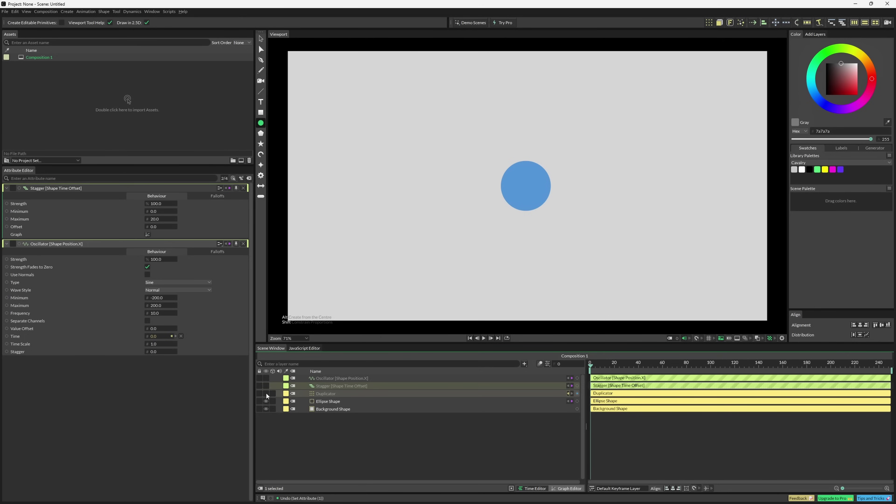
Show the Duplicator's circle grid, hide the original Ellipse Shape, and play the staggered oscillation.
{"action": "left_click", "coordinate": [267, 394]}
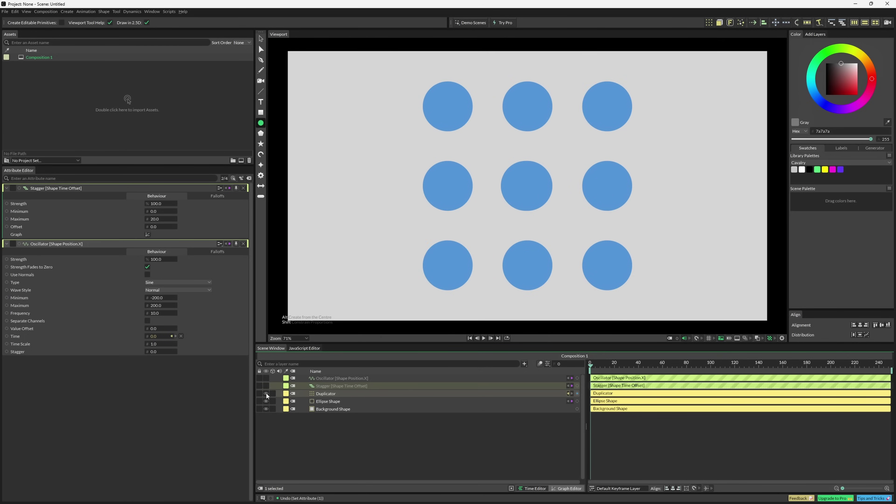
{"action": "left_click", "coordinate": [266, 402]}
{"action": "key", "text": "space"}
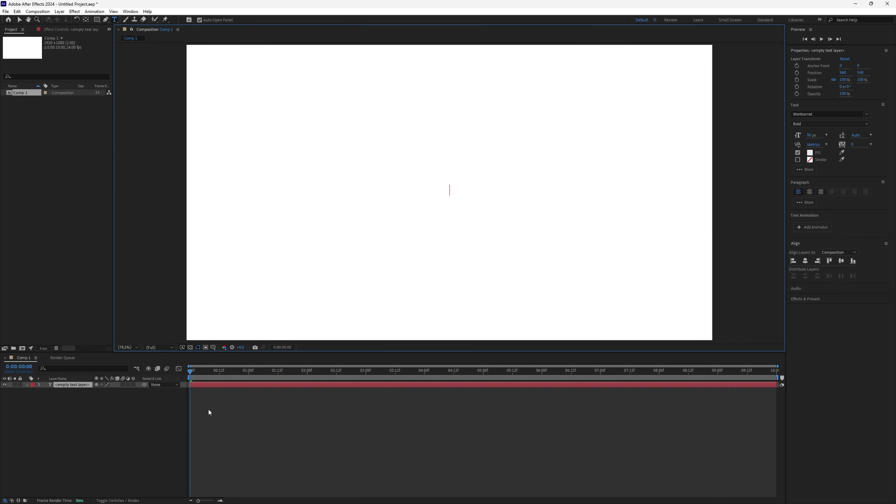
Enter 'Animate Me!', Easy Ease the Y Position keyframes, view the curve, and preview twice.
{"action": "type", "text": "Animate Me!"}
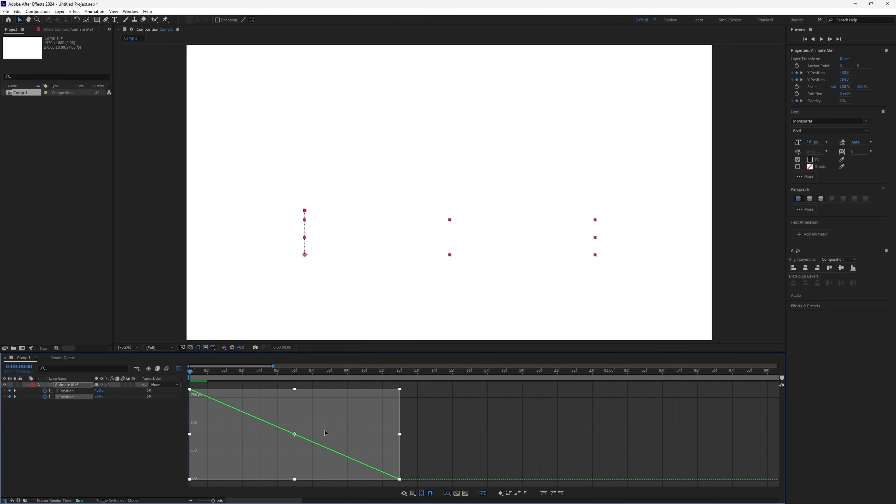
{"action": "key", "text": "F9"}
{"action": "left_click", "coordinate": [391, 484]}
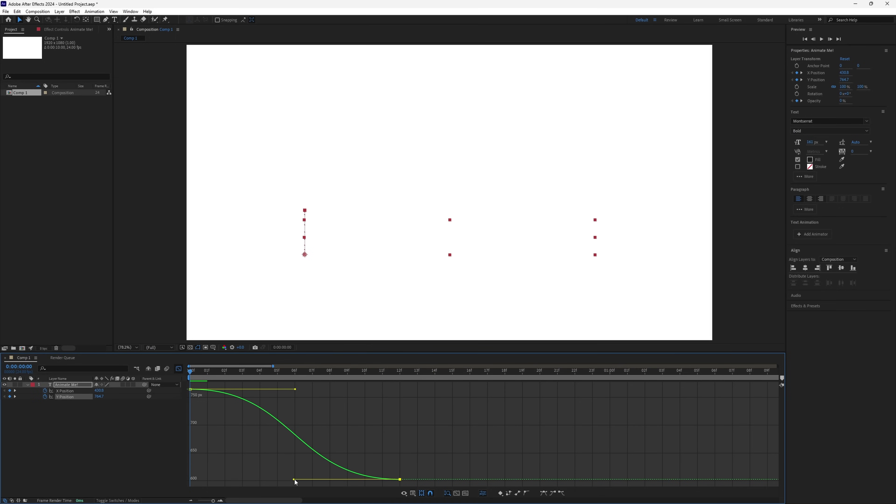
{"action": "key", "text": "space"}
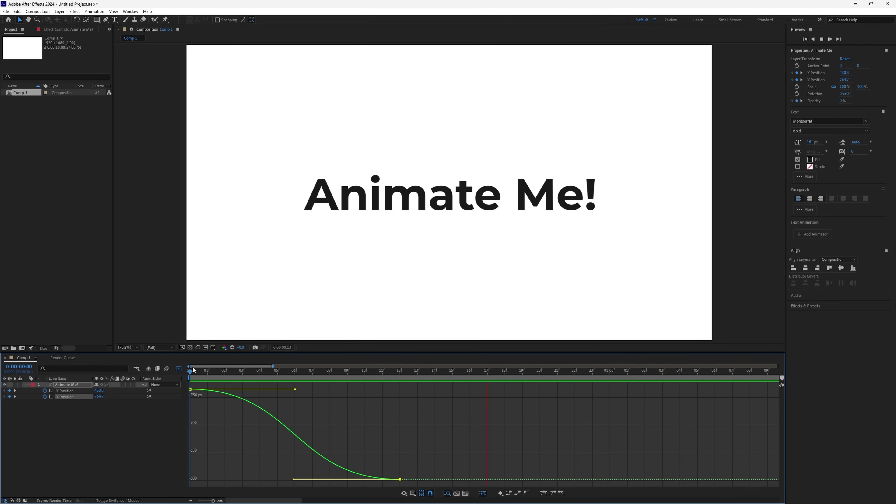
{"action": "key", "text": "space"}
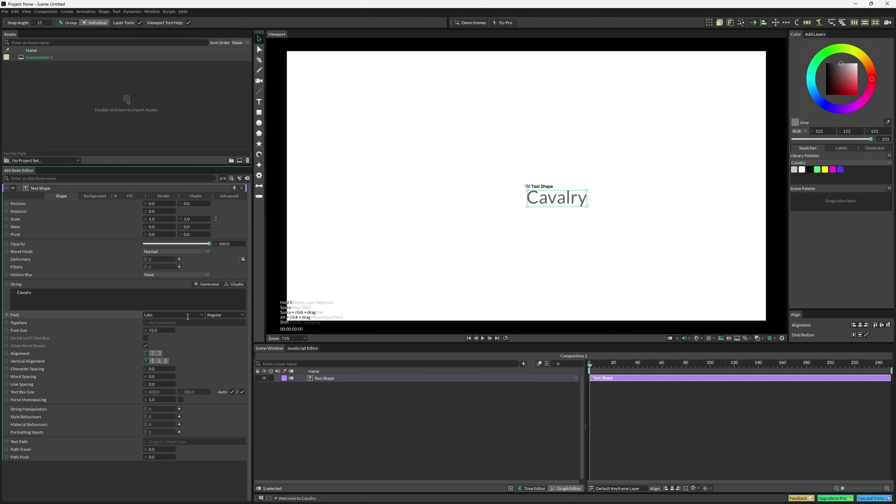
Finish the 'Animate Me!' text, add an Auto-Animate deformer, and scrub through its entrance.
{"action": "type", "text": "!"}
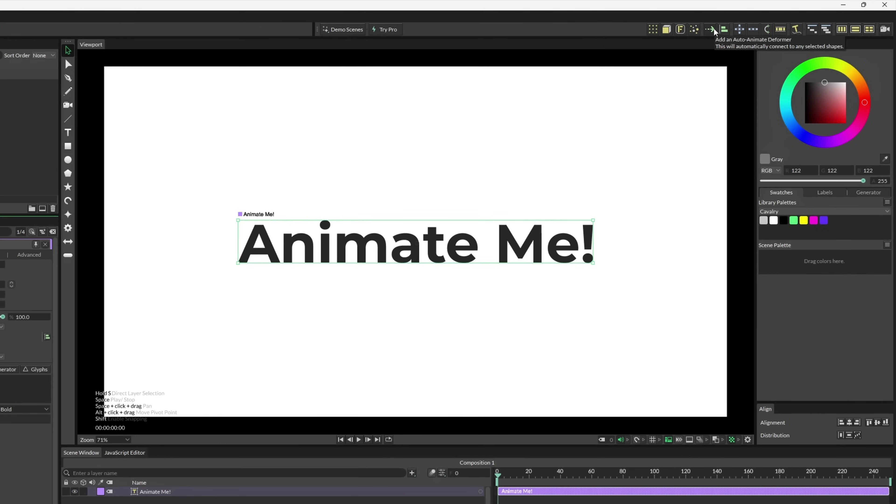
{"action": "left_click", "coordinate": [755, 23]}
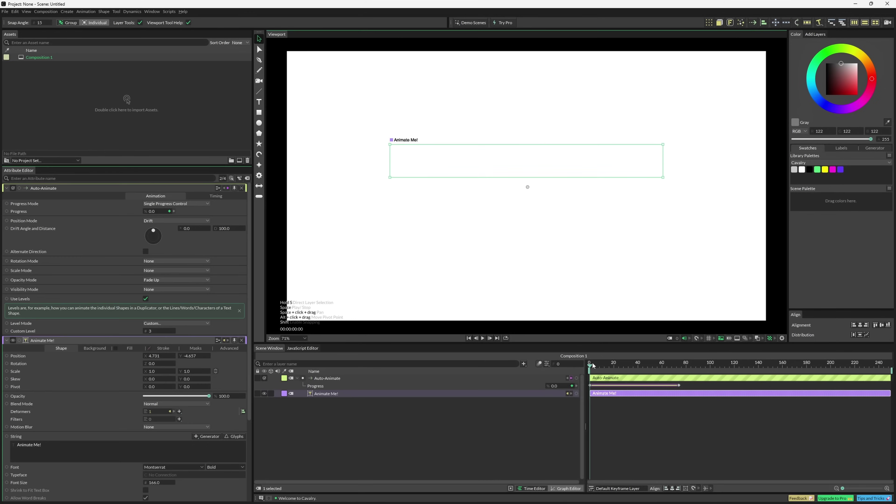
{"action": "left_click_drag", "start_coordinate": [502, 476], "coordinate": [529, 474]}
{"action": "left_click_drag", "start_coordinate": [613, 364], "coordinate": [638, 363]}
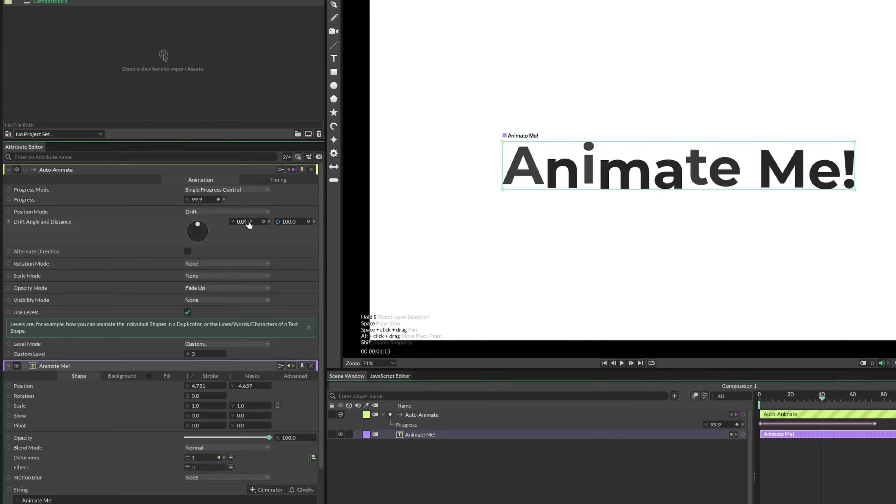
Set the Drift Angle to 180 and uncheck Use Levels so the text moves as one piece.
{"action": "left_click", "coordinate": [193, 228]}
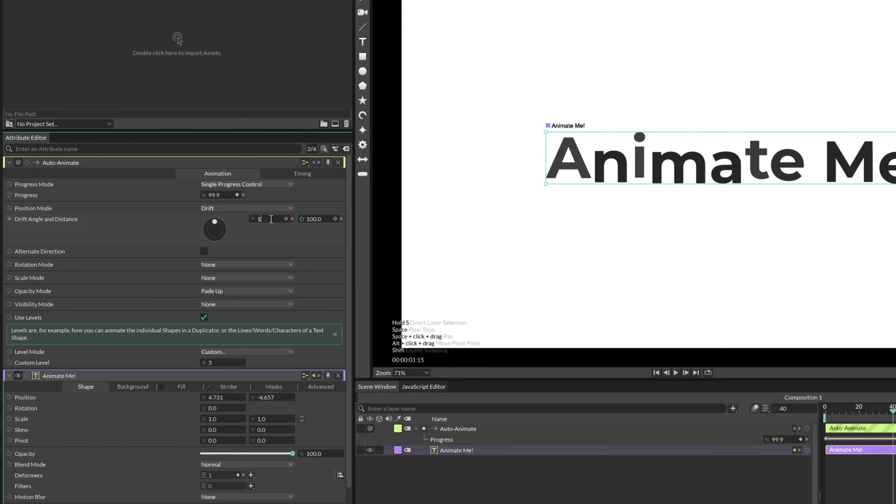
{"action": "key", "text": "Return"}
{"action": "key", "text": "space"}
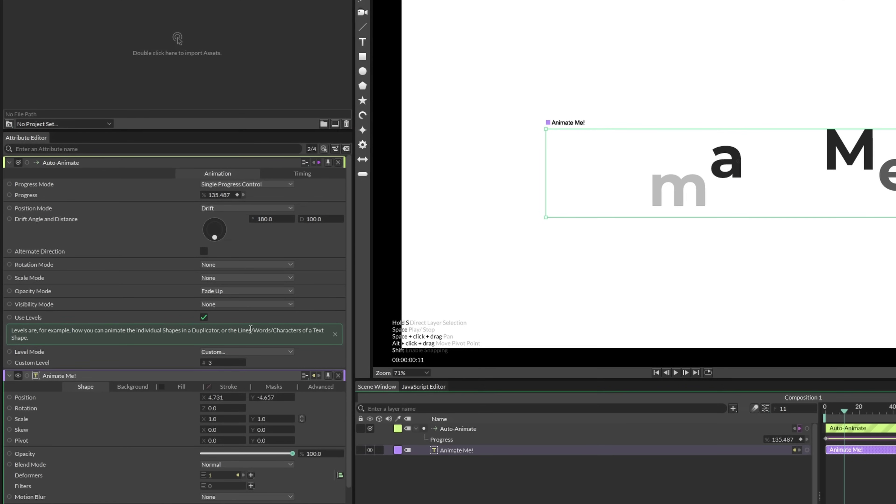
{"action": "left_click", "coordinate": [204, 319]}
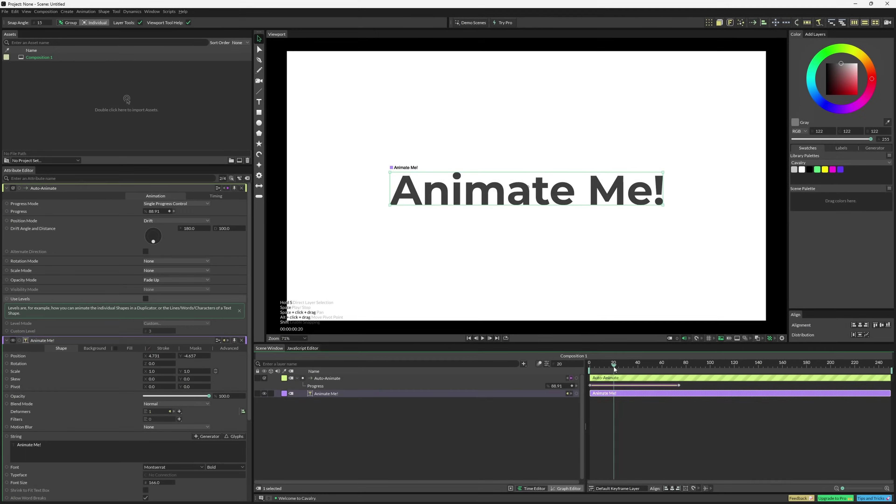
Replace the Progress keyframes' preset easing with Magic Easing > Bounce In in the Graph Editor.
{"action": "left_click", "coordinate": [560, 492]}
{"action": "left_click", "coordinate": [802, 493]}
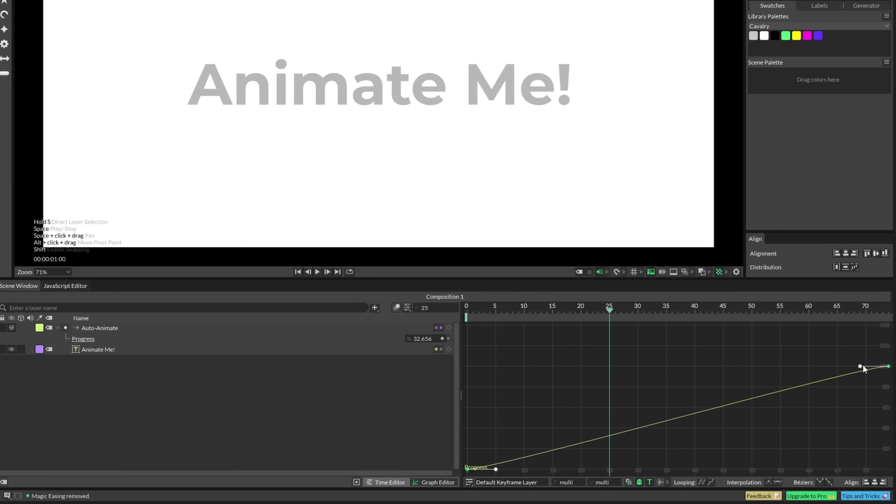
{"action": "left_click_drag", "start_coordinate": [861, 367], "coordinate": [657, 375]}
{"action": "right_click", "coordinate": [558, 383]}
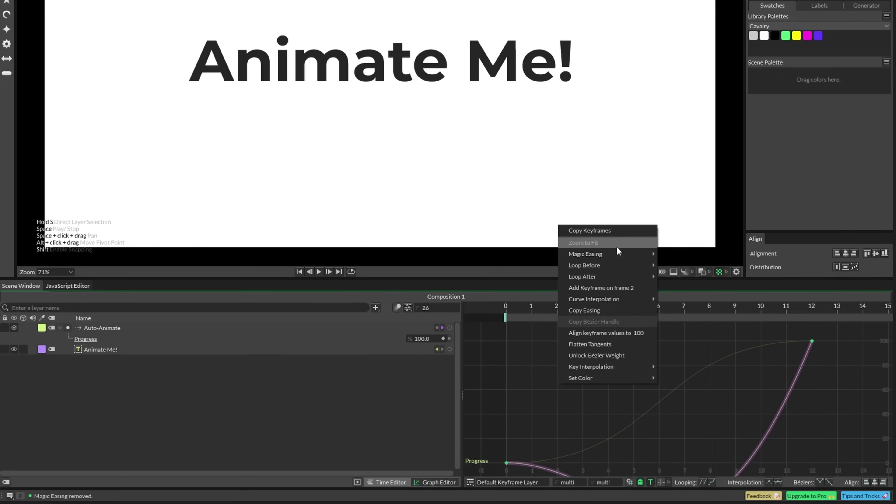
{"action": "mouse_move", "coordinate": [617, 253]}
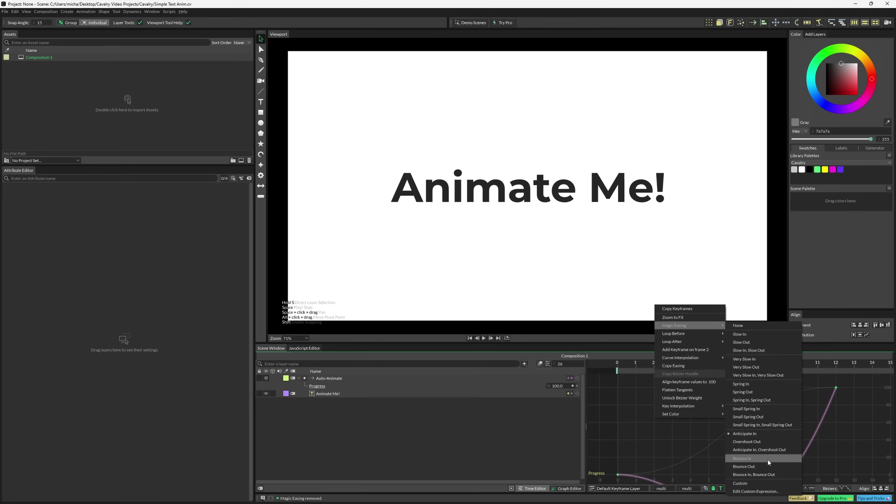
{"action": "left_click", "coordinate": [716, 440]}
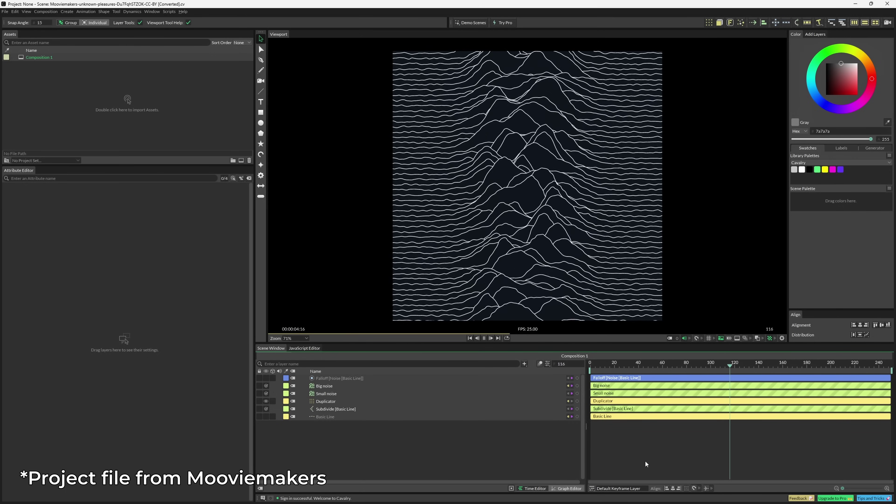
Select the Big noise and then the Small noise layer to view their attributes.
{"action": "left_click", "coordinate": [332, 387]}
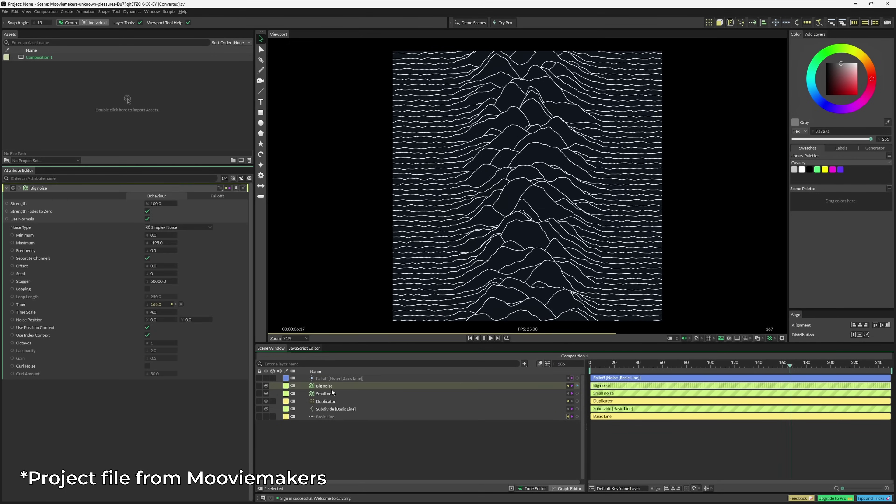
{"action": "left_click", "coordinate": [332, 394]}
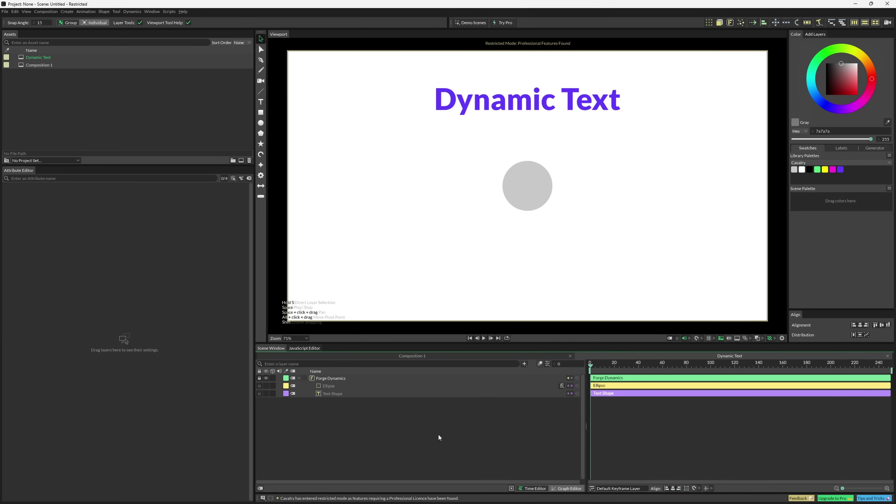
Play the Dynamic Text animation to watch its letters scatter around the grey circle.
{"action": "key", "text": "space"}
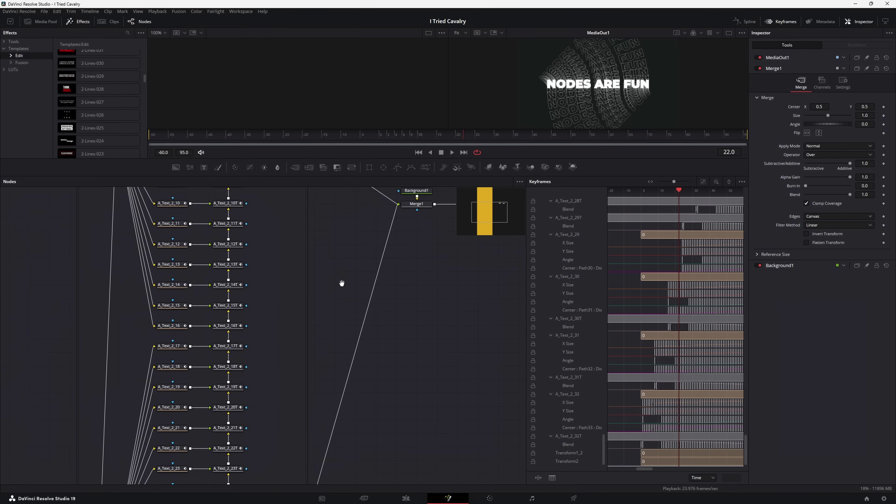
{"action": "left_click_drag", "start_coordinate": [342, 284], "coordinate": [352, 71]}
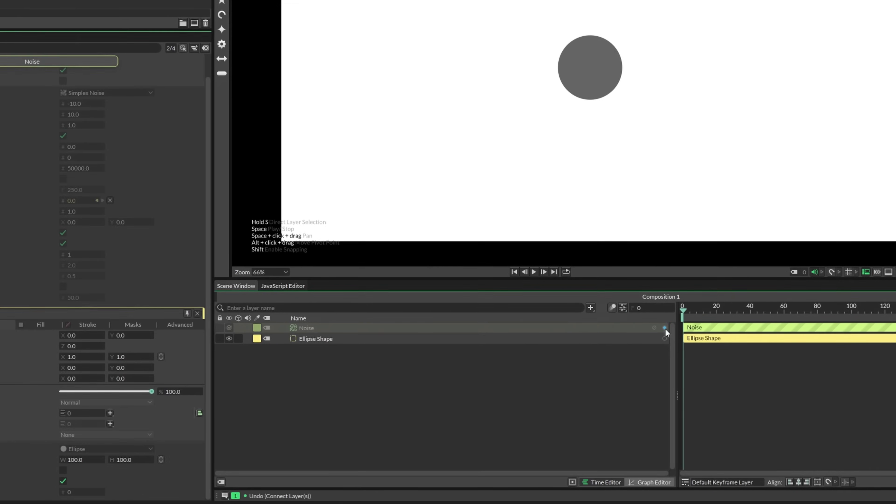
Connect the Noise deformer to the Ellipse Shape, then load the Concentric demo scene.
{"action": "left_click_drag", "start_coordinate": [321, 340], "coordinate": [322, 340]}
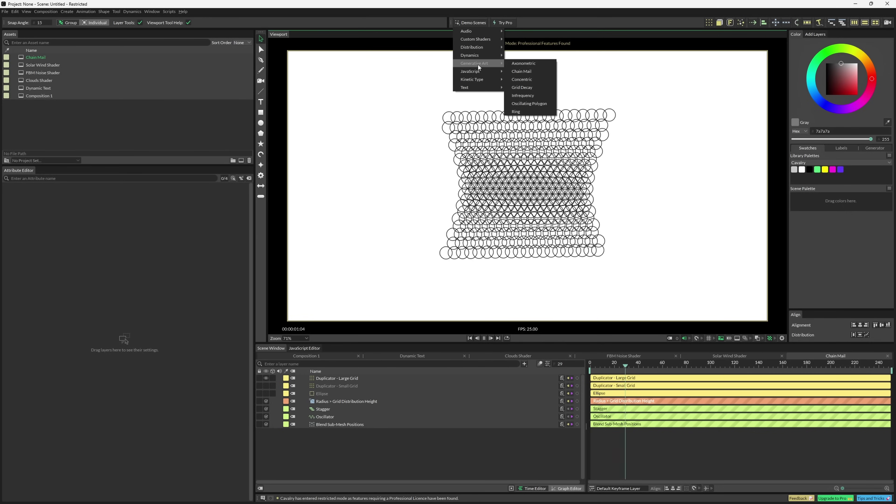
{"action": "left_click", "coordinate": [522, 79]}
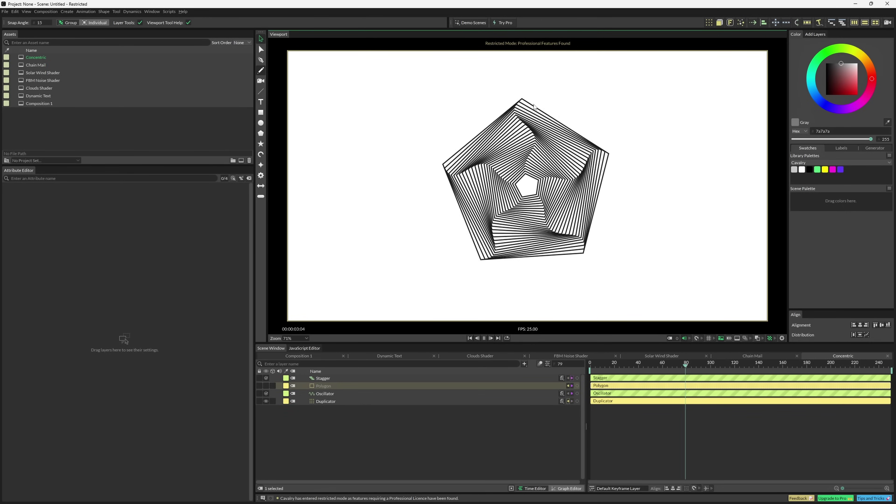
{"action": "left_click", "coordinate": [471, 22]}
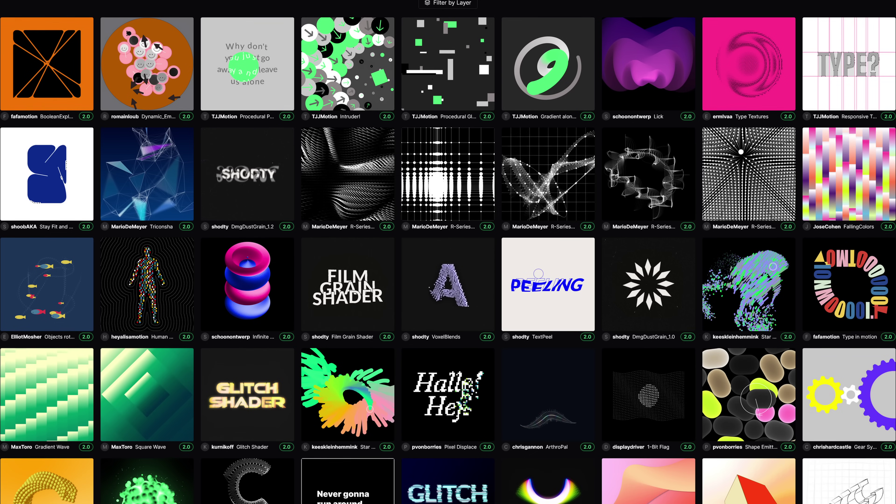